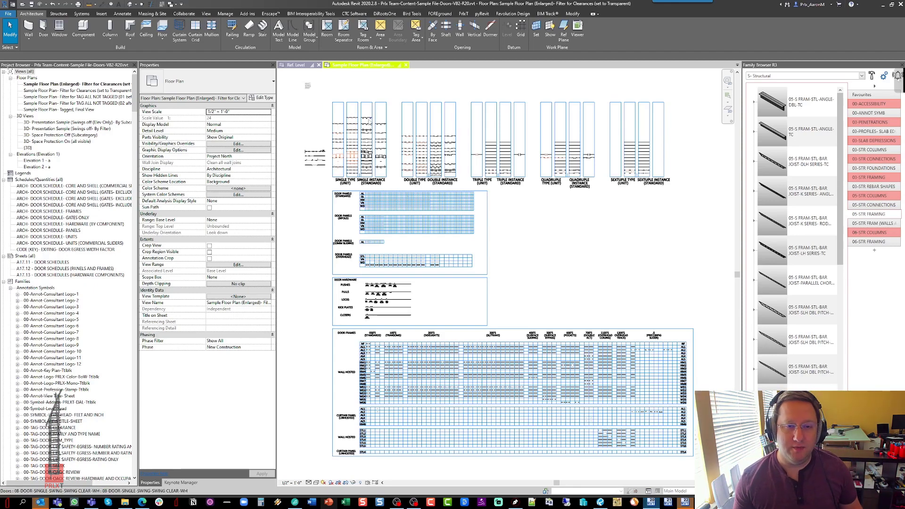
# Turn on ADA CLEARANCE EXISTS for one single-swing door in the unit group and one in the standard group
pyautogui.scroll(3, 367, 124)
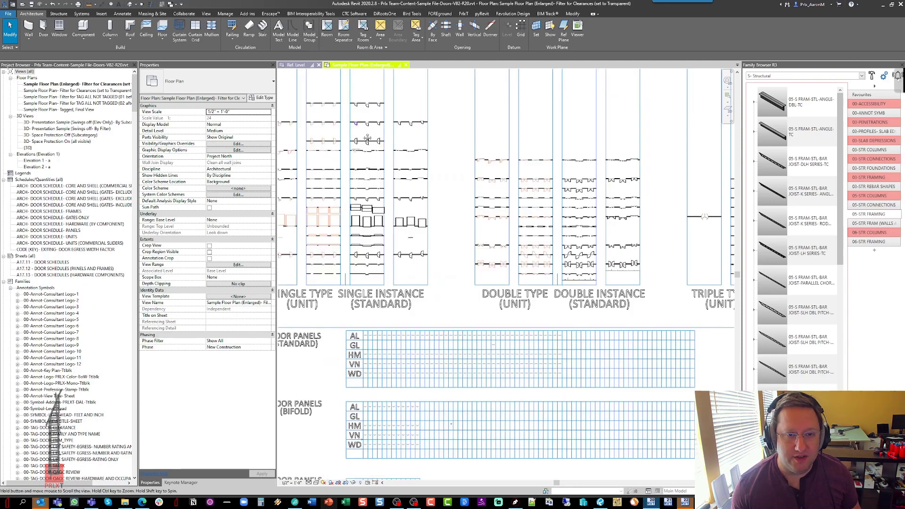
pyautogui.moveTo(340, 129); pyautogui.dragTo(461, 256, button='middle')
pyautogui.scroll(5, 418, 155)
pyautogui.scroll(1, 419, 156)
pyautogui.scroll(1, 455, 231)
pyautogui.scroll(-1, 460, 272)
pyautogui.scroll(-1, 442, 265)
pyautogui.scroll(1, 441, 265)
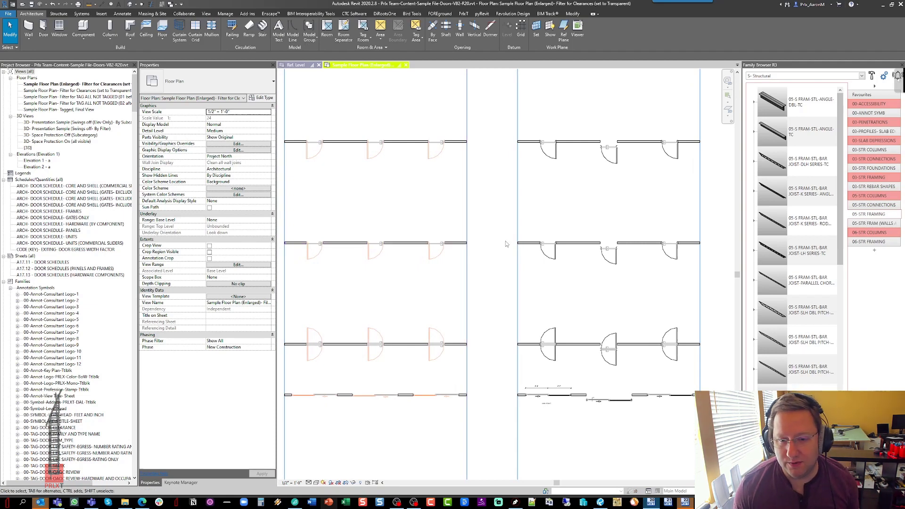
pyautogui.click(548, 254)
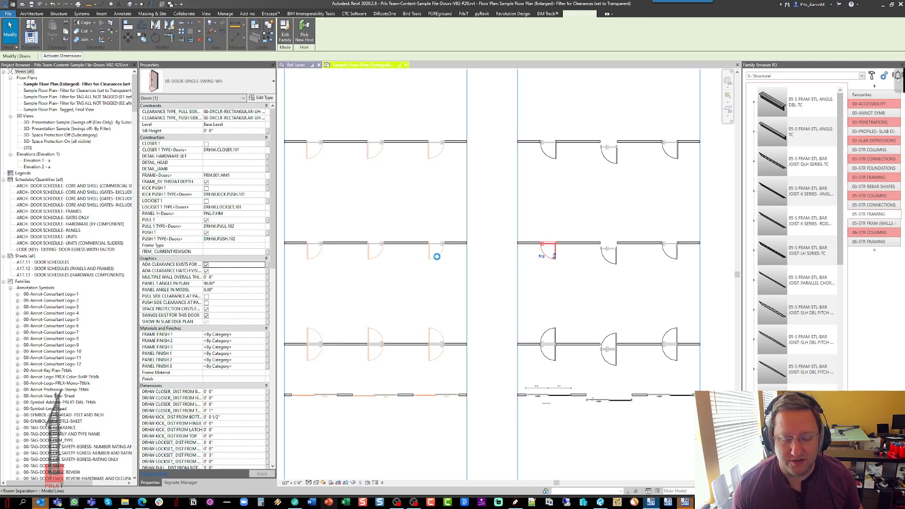
pyautogui.click(508, 303)
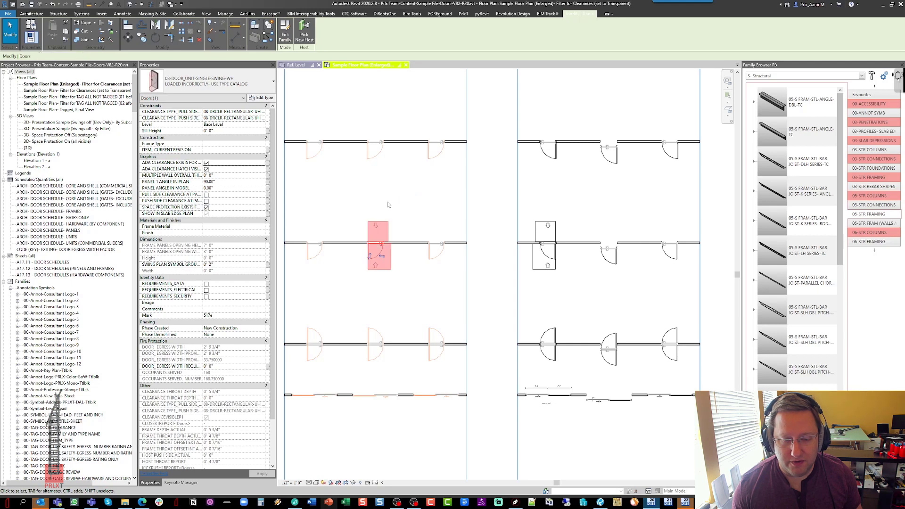
# Turn off ADA CLEARANCE EXISTS for the two single-swing doors together and clear the selection
pyautogui.press('Escape')
pyautogui.click(376, 237)
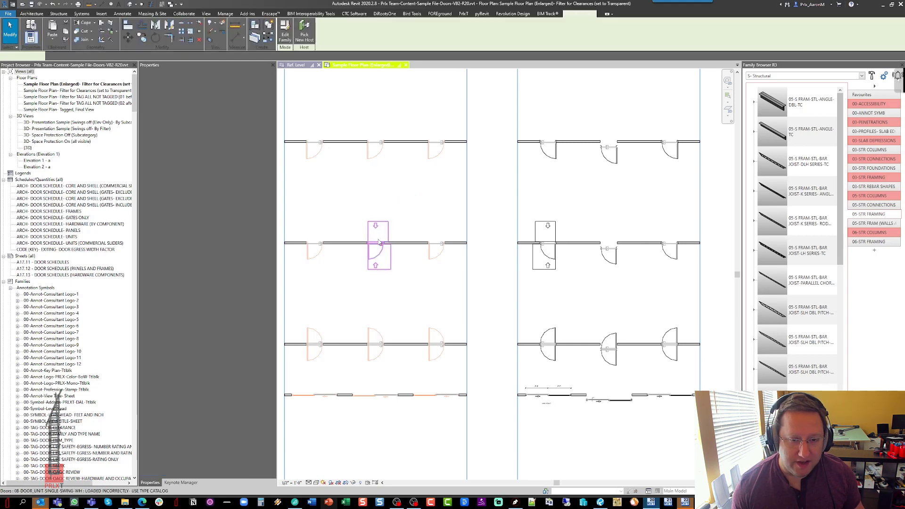
pyautogui.click(537, 227)
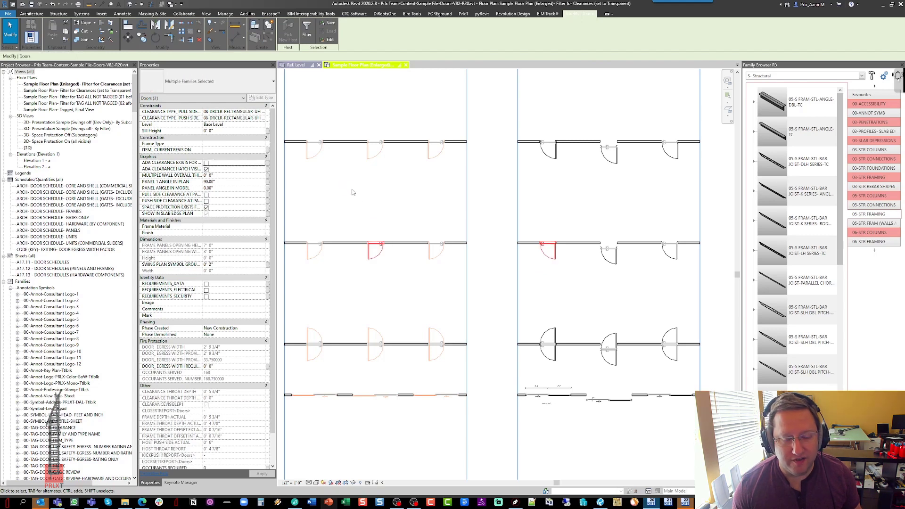
pyautogui.click(547, 236)
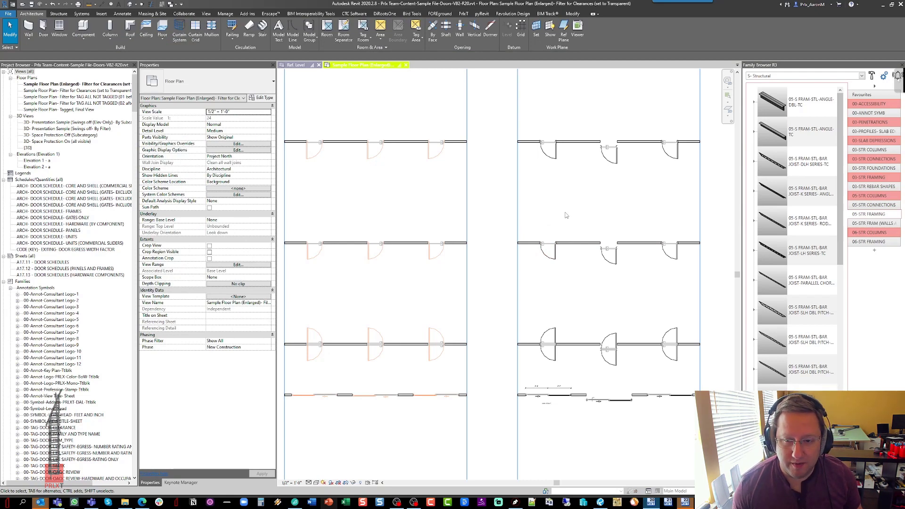
pyautogui.moveTo(567, 211)
pyautogui.mouseDown()
pyautogui.moveTo(553, 225)
pyautogui.moveTo(563, 222)
pyautogui.mouseUp()
pyautogui.moveTo(565, 289); pyautogui.dragTo(548, 270)
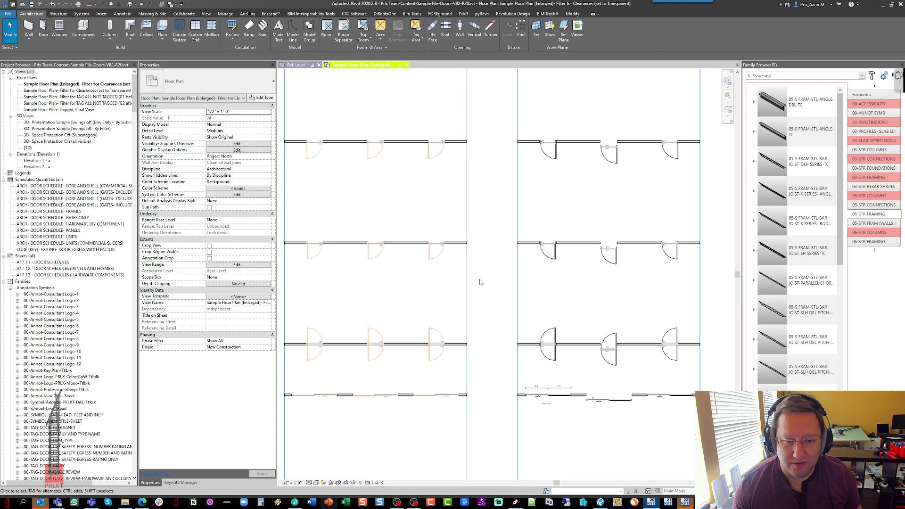
pyautogui.moveTo(391, 287); pyautogui.dragTo(357, 269)
pyautogui.moveTo(390, 212)
pyautogui.mouseDown()
pyautogui.moveTo(367, 236)
pyautogui.moveTo(390, 212)
pyautogui.mouseUp()
# Switch to the single-swing door unit family's Ref. Level view and enable ADA CLEARANCE EXISTS FOR THIS DOOR in its family types
pyautogui.click(296, 65)
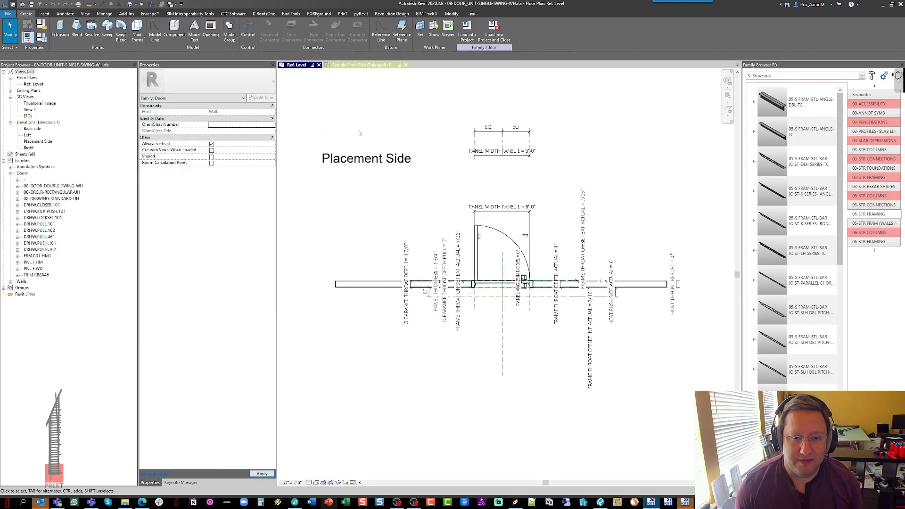
pyautogui.moveTo(422, 214)
pyautogui.mouseDown(button='middle')
pyautogui.moveTo(394, 214)
pyautogui.moveTo(418, 199)
pyautogui.mouseUp(button='middle')
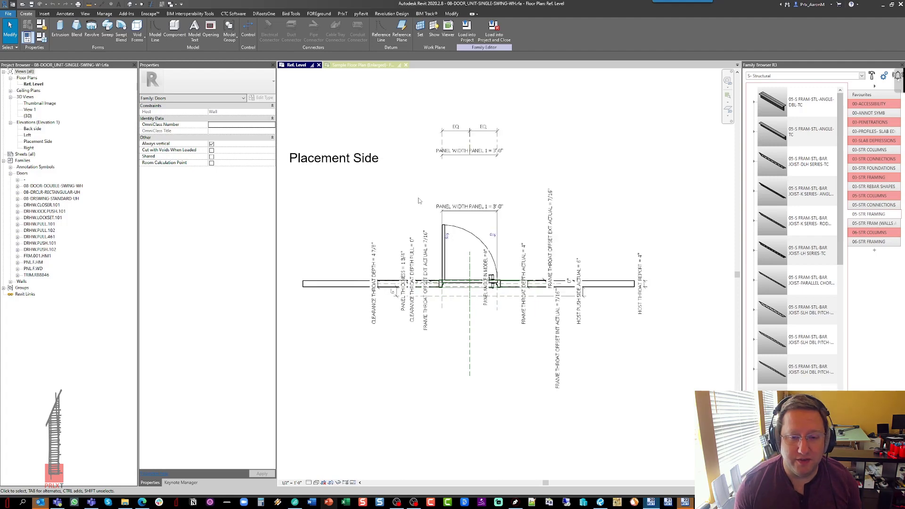
pyautogui.click(42, 38)
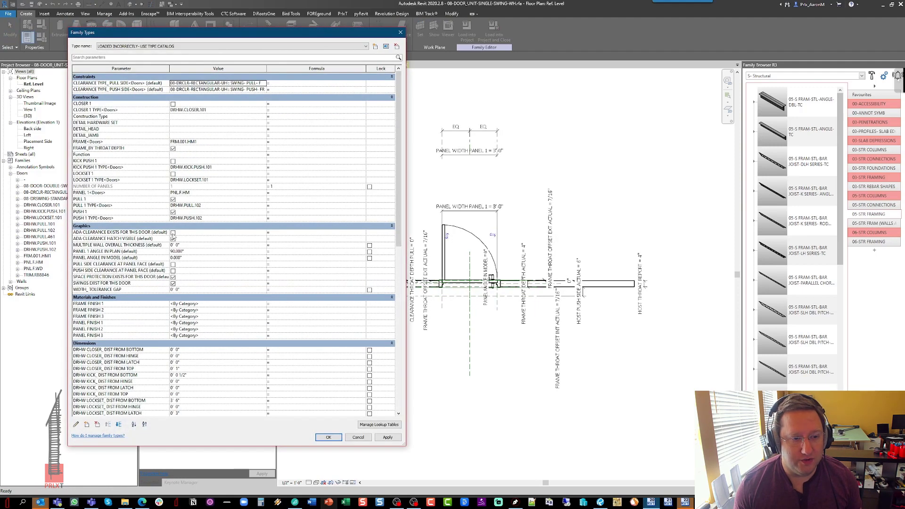
pyautogui.click(173, 233)
pyautogui.click(328, 437)
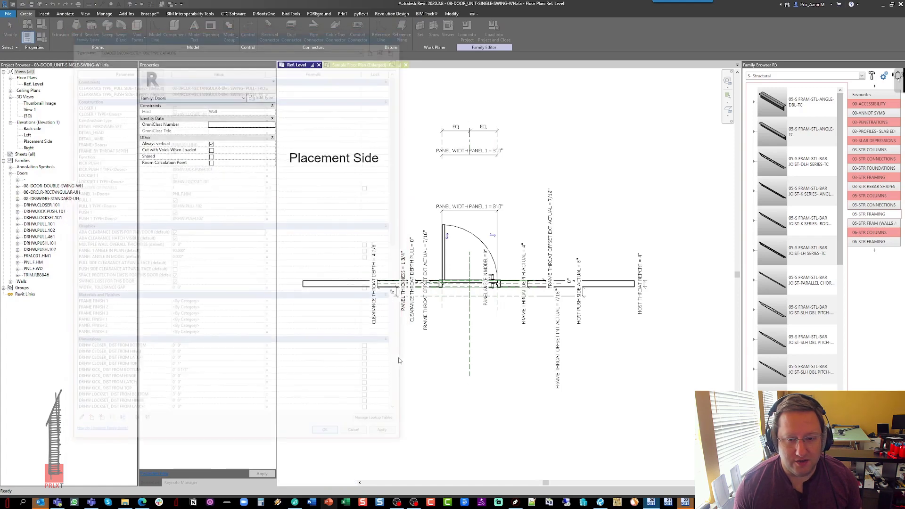
# Check which family parameter controls the pull-side clearance's Visible property, leaving the association as it is
pyautogui.moveTo(426, 335); pyautogui.dragTo(443, 327, button='middle')
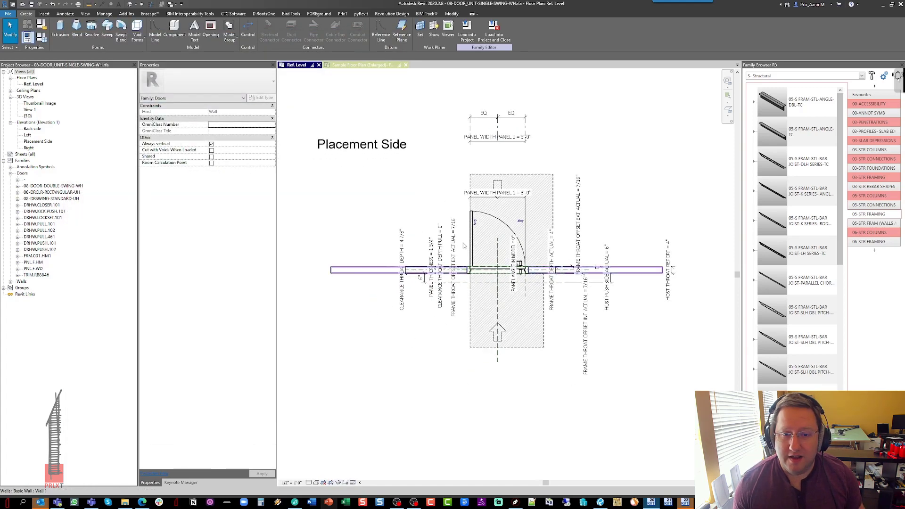
pyautogui.click(475, 177)
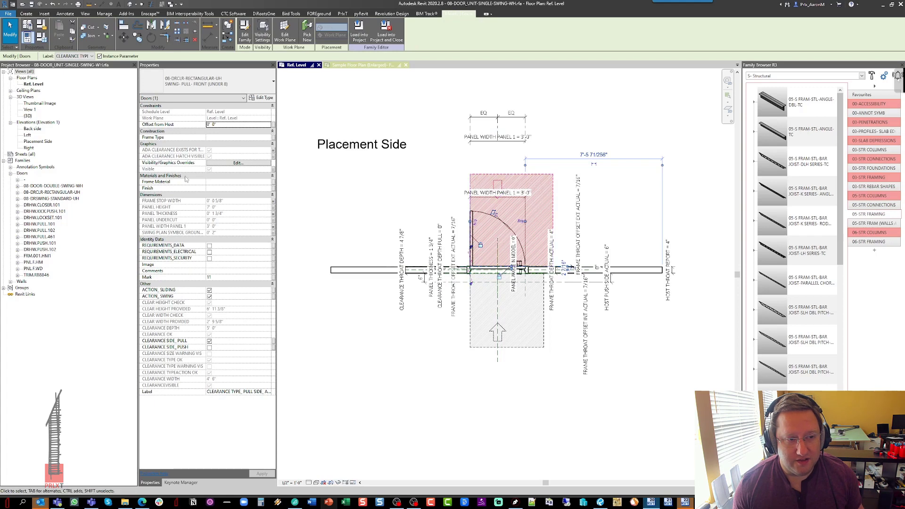
pyautogui.click(274, 169)
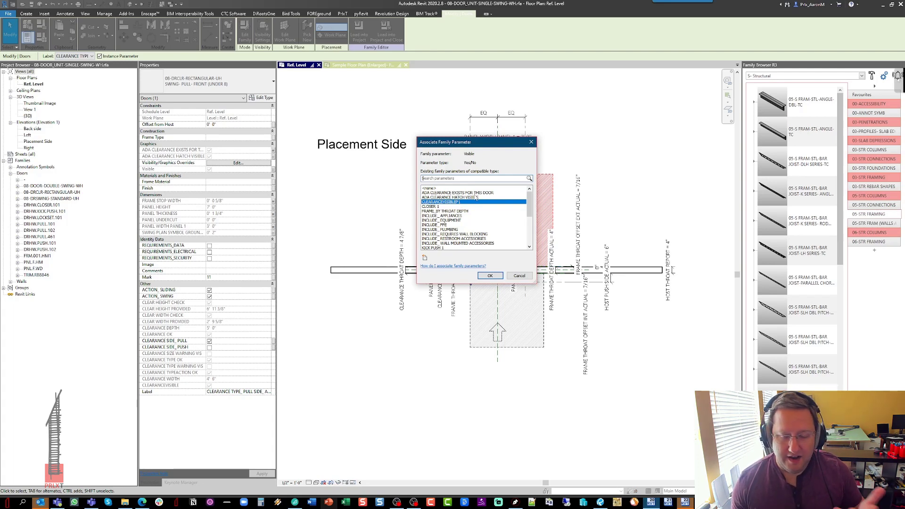
pyautogui.click(517, 276)
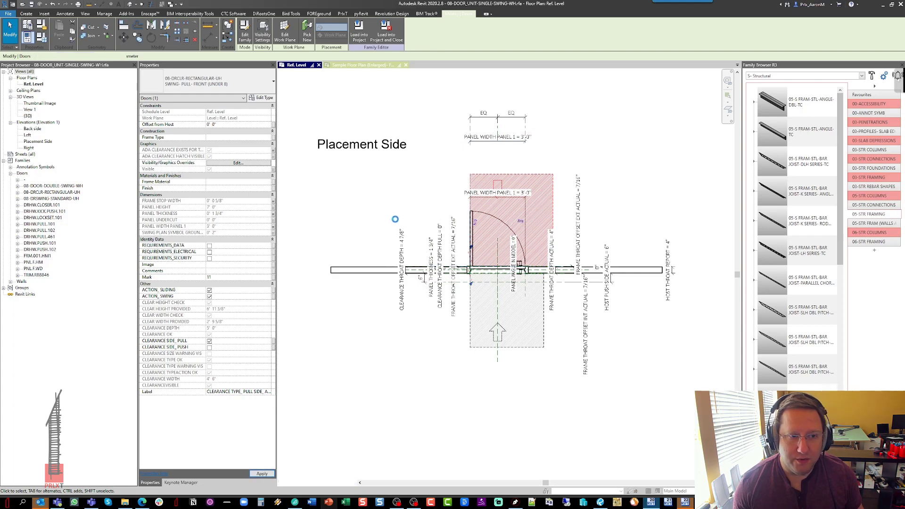
pyautogui.moveTo(386, 219); pyautogui.dragTo(369, 221, button='middle')
pyautogui.click(368, 221)
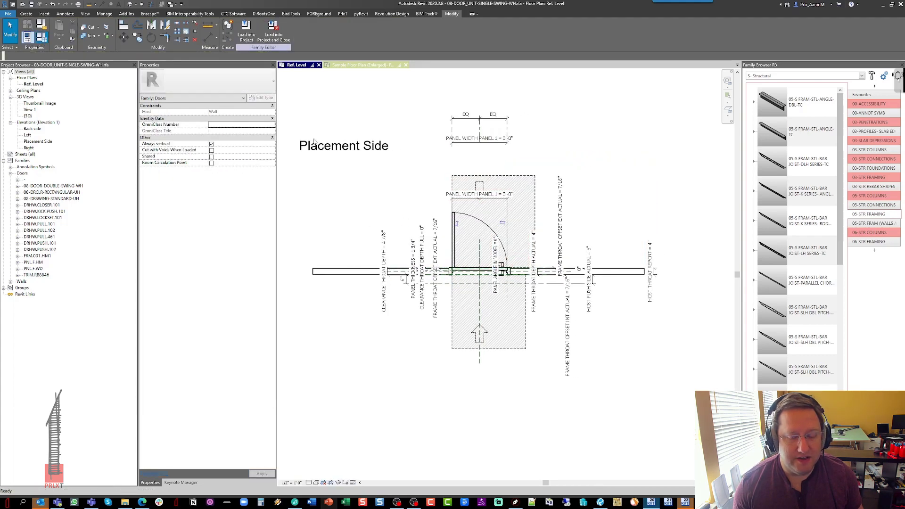
# Review the pull and push side clearance types in the family types with a wider Value column, and the formulas under Other
pyautogui.click(42, 37)
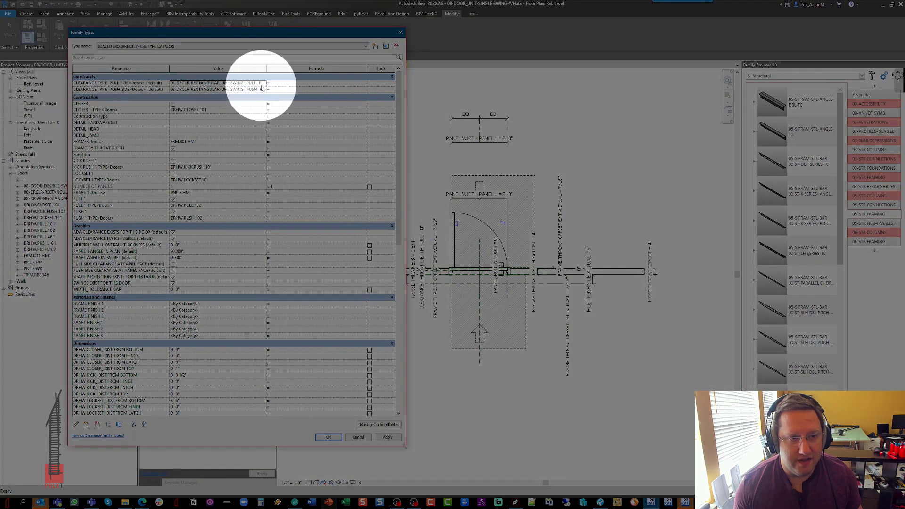
pyautogui.press('Escape')
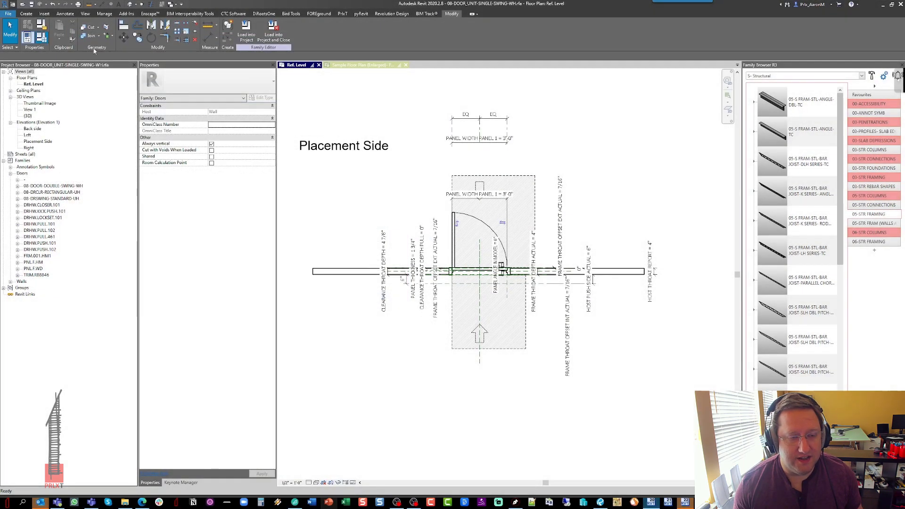
pyautogui.moveTo(265, 68); pyautogui.dragTo(312, 68)
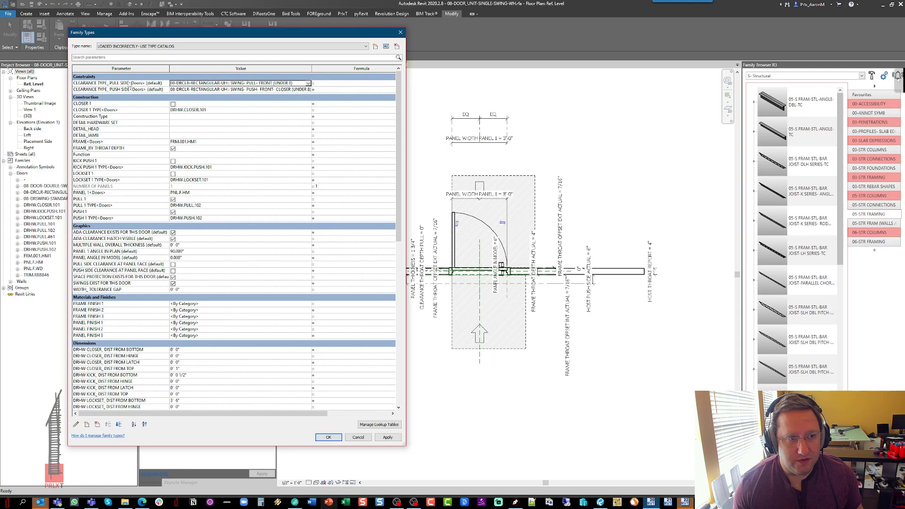
pyautogui.click(129, 89)
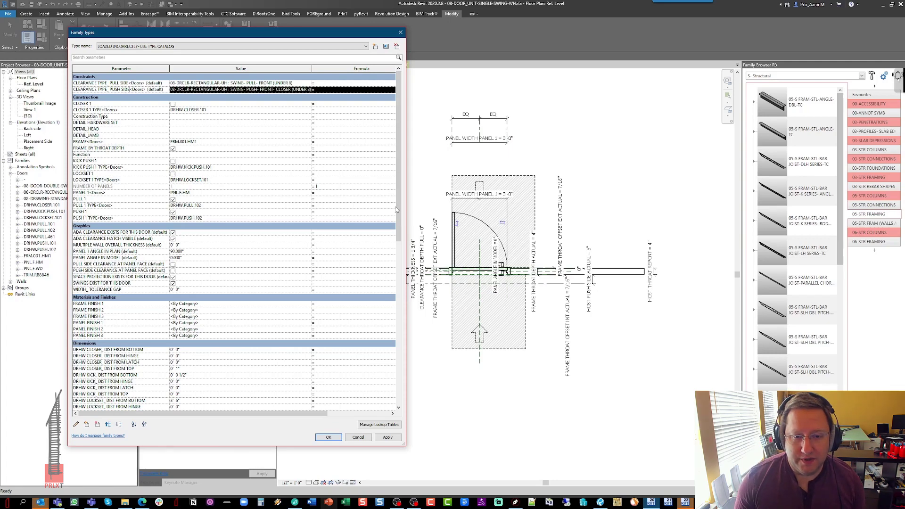
pyautogui.moveTo(397, 209); pyautogui.dragTo(399, 377)
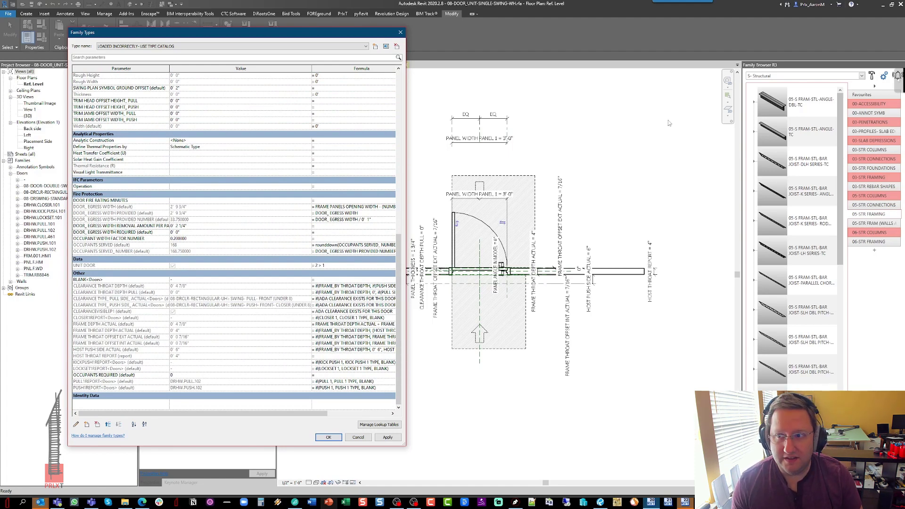
# Mark in red the blank door family, the BLANK value, the lock hardware and the kick push and lockset report formulas, and clear the markup
pyautogui.click(897, 81)
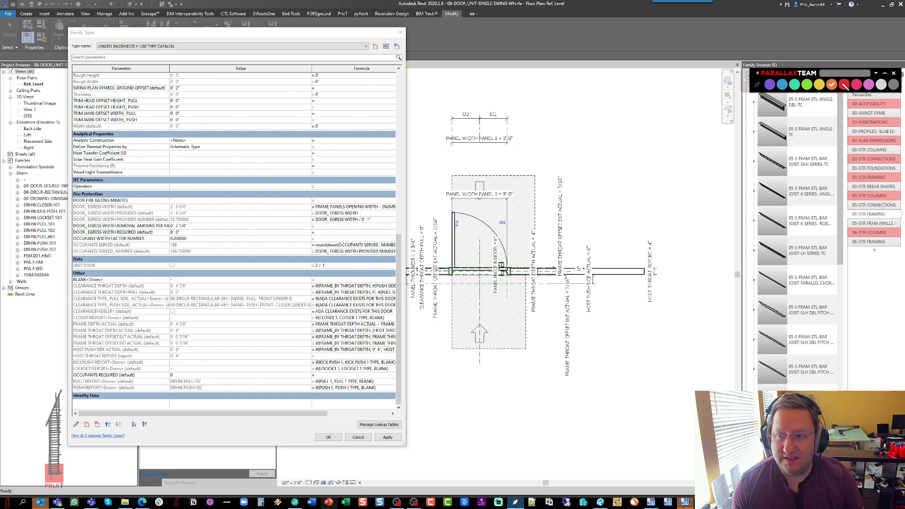
pyautogui.click(844, 86)
pyautogui.moveTo(19, 186)
pyautogui.mouseDown()
pyautogui.moveTo(4, 170)
pyautogui.moveTo(48, 175)
pyautogui.mouseUp()
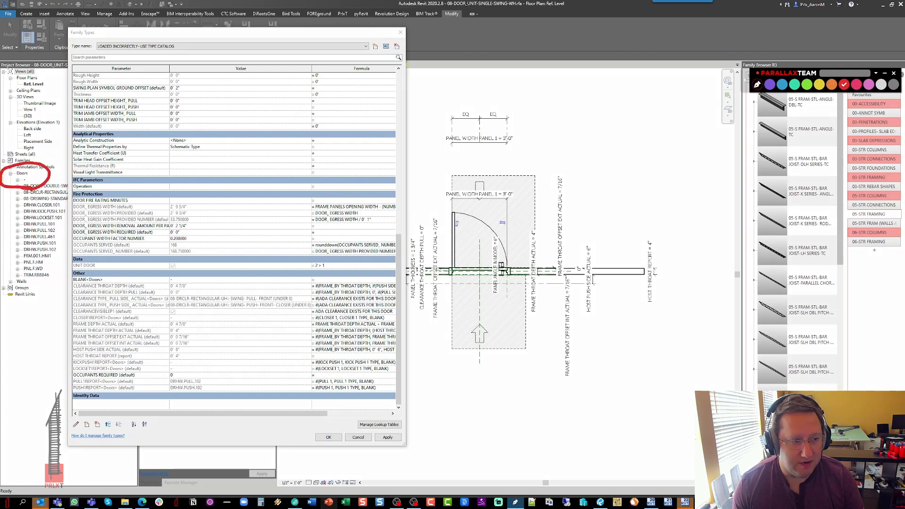
pyautogui.moveTo(182, 284); pyautogui.dragTo(164, 281)
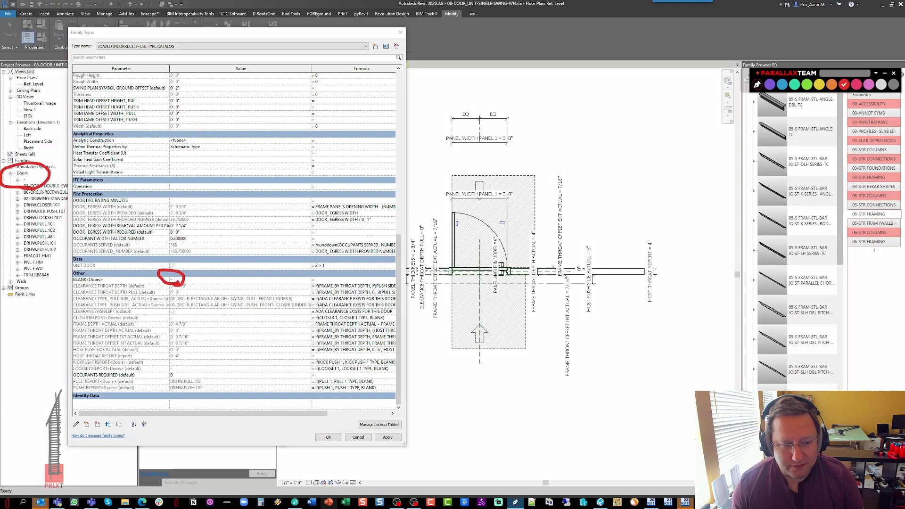
pyautogui.moveTo(84, 375)
pyautogui.mouseDown()
pyautogui.moveTo(157, 375)
pyautogui.moveTo(191, 358)
pyautogui.moveTo(61, 351)
pyautogui.moveTo(189, 373)
pyautogui.mouseUp()
pyautogui.moveTo(495, 260)
pyautogui.mouseDown()
pyautogui.moveTo(510, 280)
pyautogui.moveTo(491, 259)
pyautogui.mouseUp()
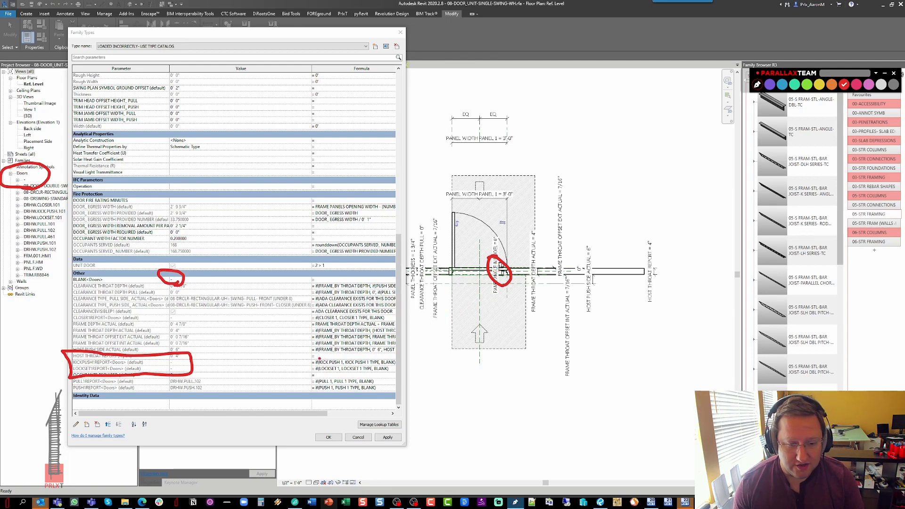
pyautogui.moveTo(312, 356)
pyautogui.mouseDown()
pyautogui.moveTo(400, 351)
pyautogui.moveTo(376, 377)
pyautogui.moveTo(302, 376)
pyautogui.moveTo(315, 353)
pyautogui.mouseUp()
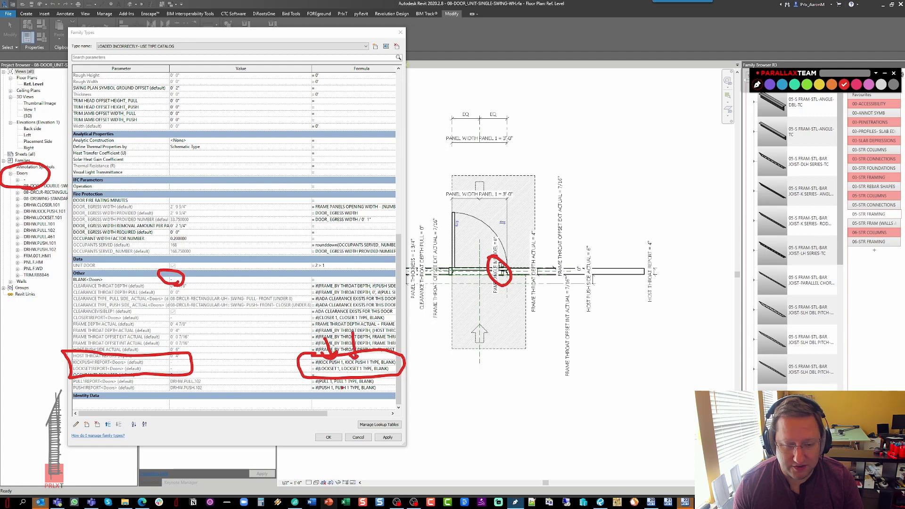
pyautogui.moveTo(386, 327); pyautogui.dragTo(387, 358)
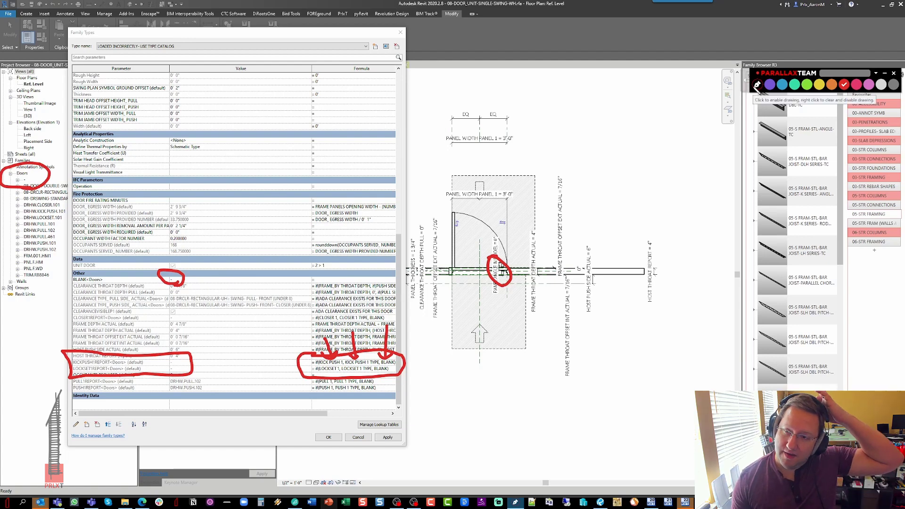
pyautogui.rightClick(756, 85)
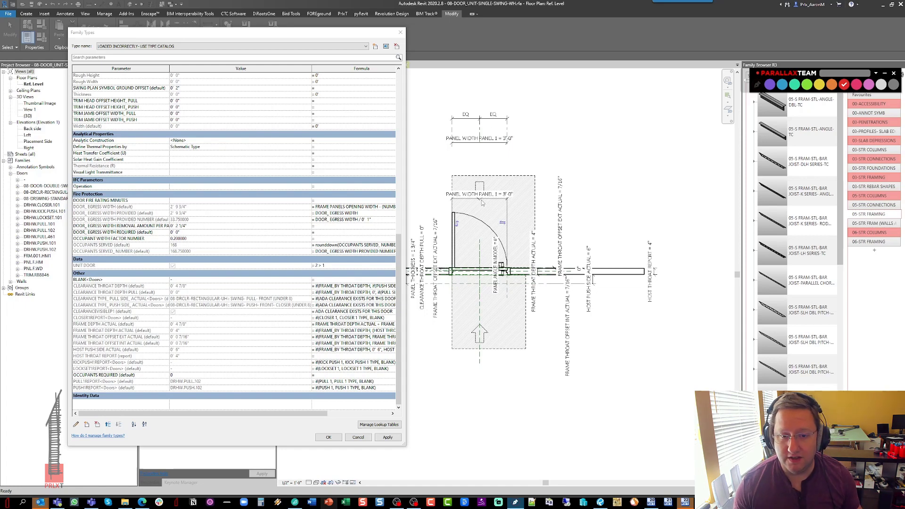
# Close the family types and inspect the pull-side clearance's label options, keeping CLEARANCE TYPE_PULL SIDE_ACTUAL<Doors> as its label
pyautogui.click(325, 437)
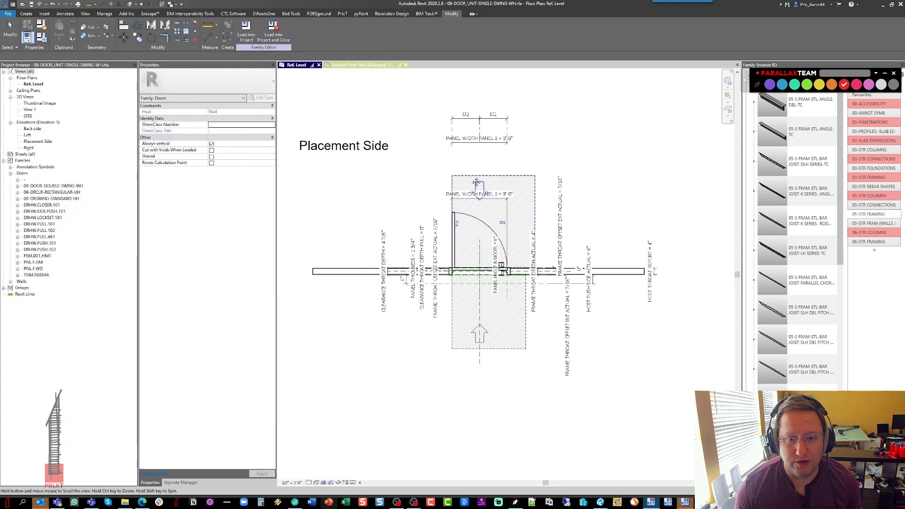
pyautogui.click(470, 178)
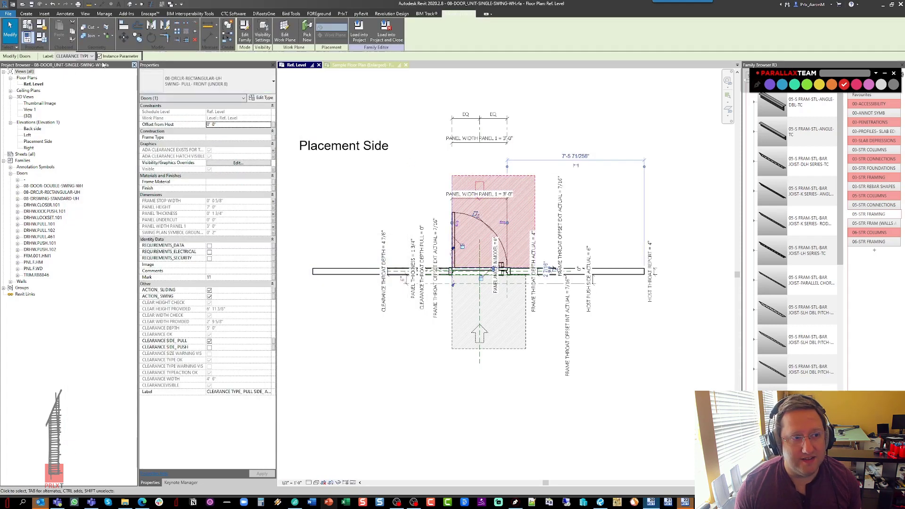
pyautogui.click(80, 56)
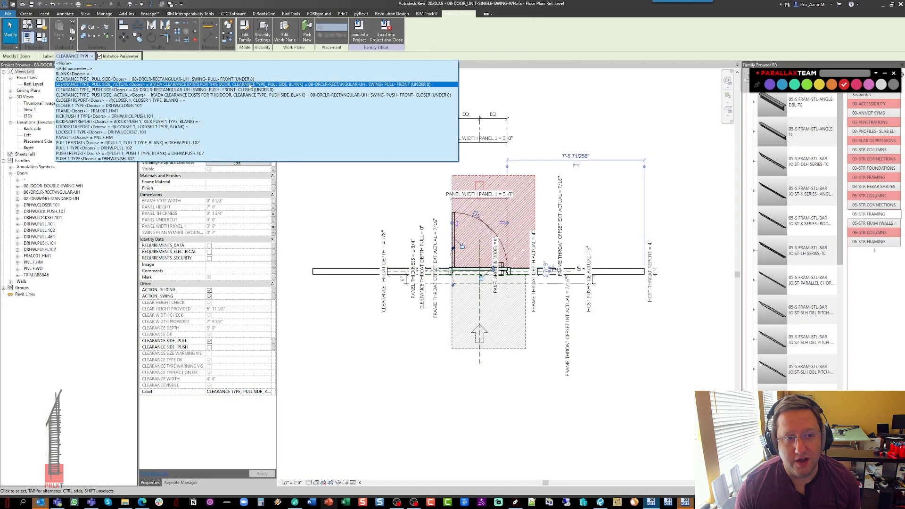
pyautogui.click(319, 85)
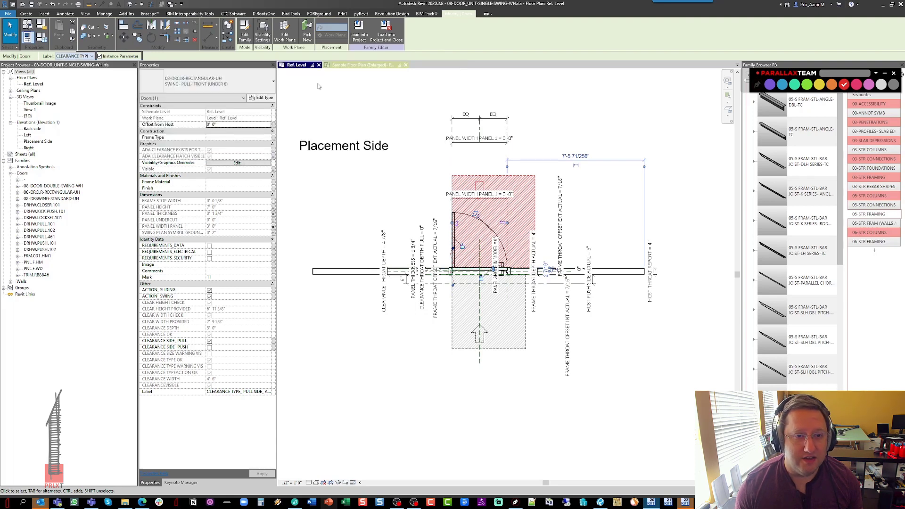
pyautogui.click(414, 124)
pyautogui.click(475, 182)
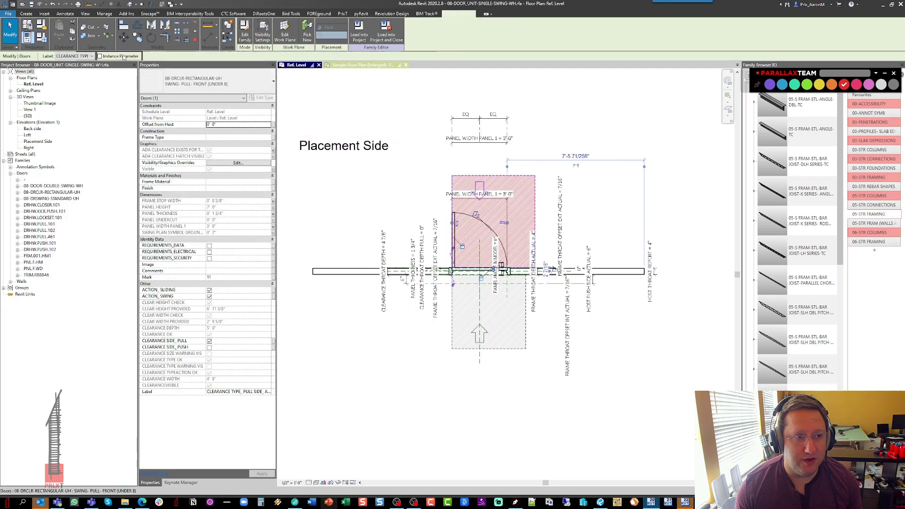
pyautogui.click(70, 56)
pyautogui.click(70, 57)
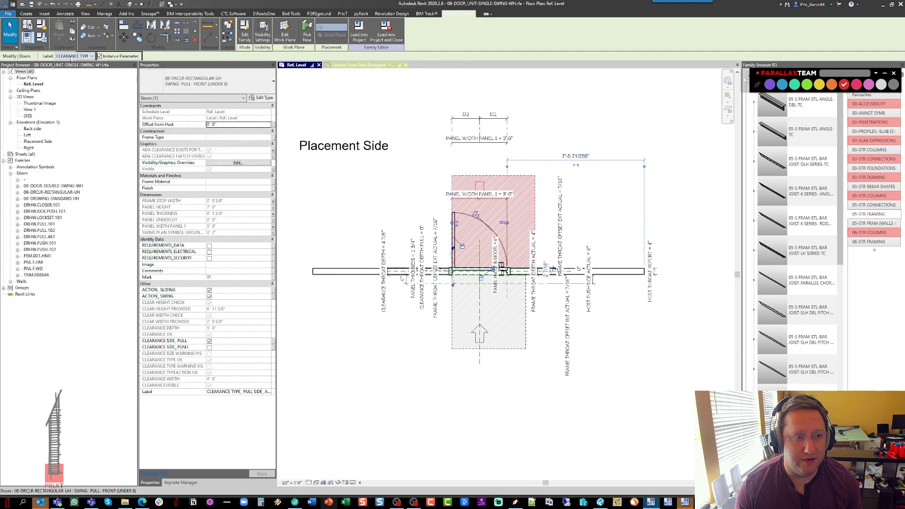
# Open the family types, collapse the Dimensions, Fire Protection and Construction groups, and review the actual pull and push side clearance types under Other
pyautogui.click(410, 121)
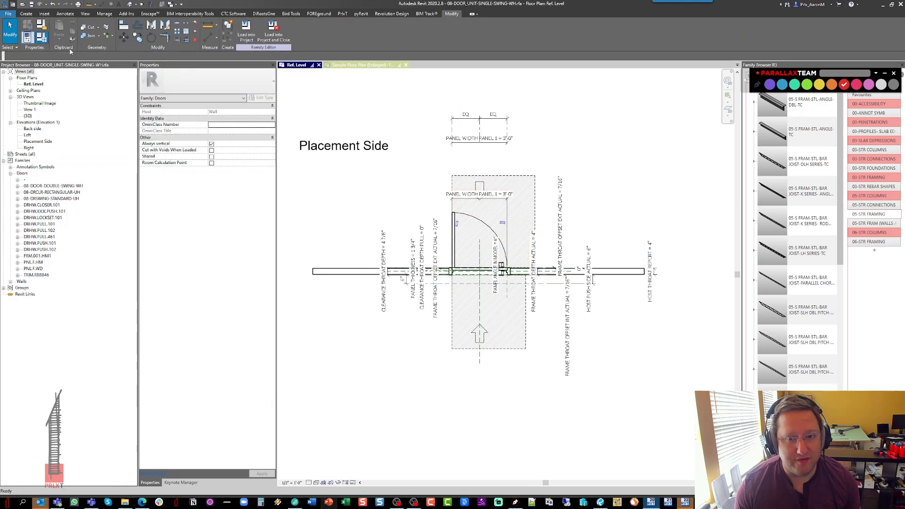
pyautogui.click(41, 37)
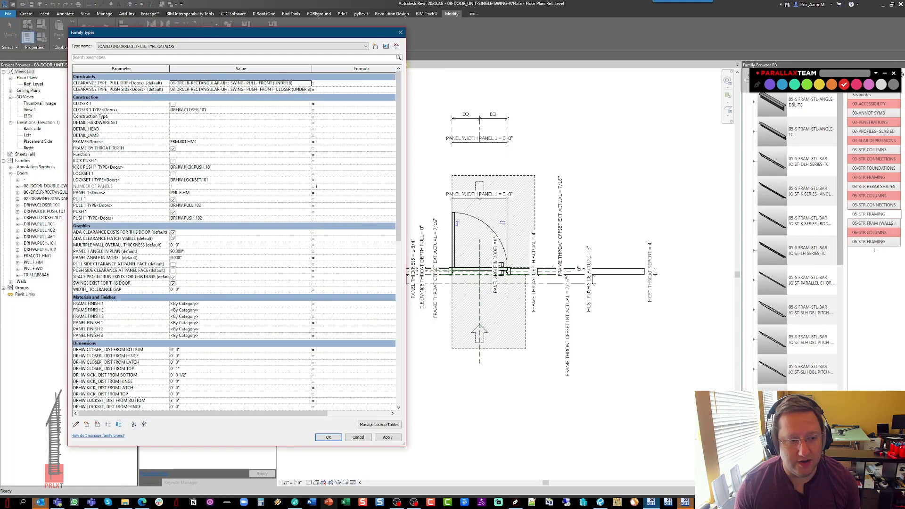
pyautogui.scroll(-7, 181, 243)
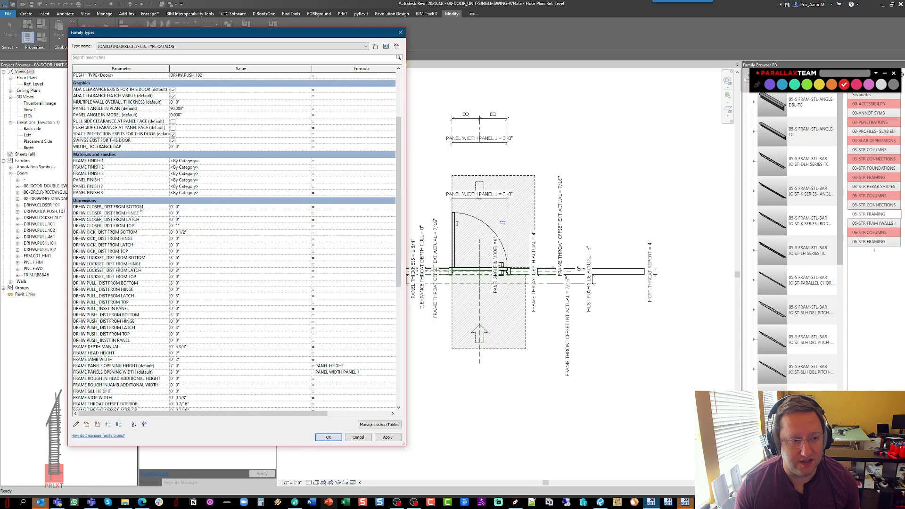
pyautogui.click(139, 202)
pyautogui.click(138, 210)
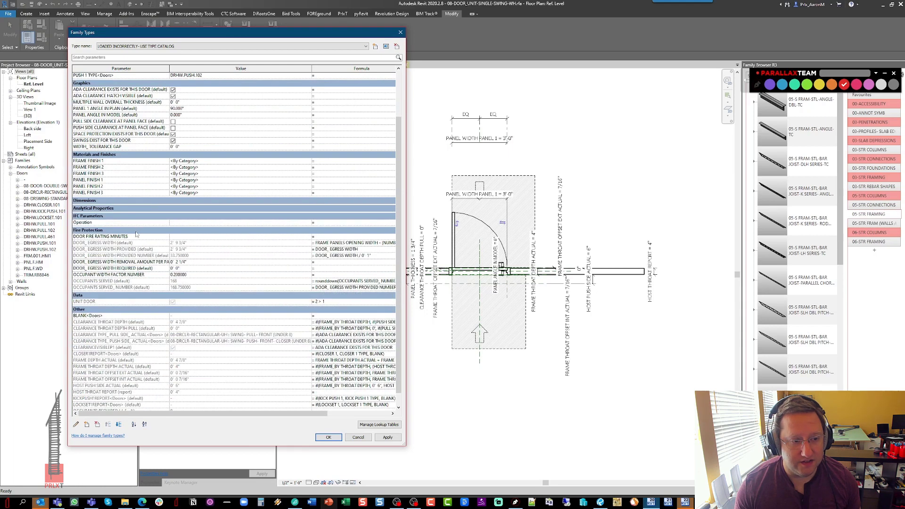
pyautogui.click(136, 231)
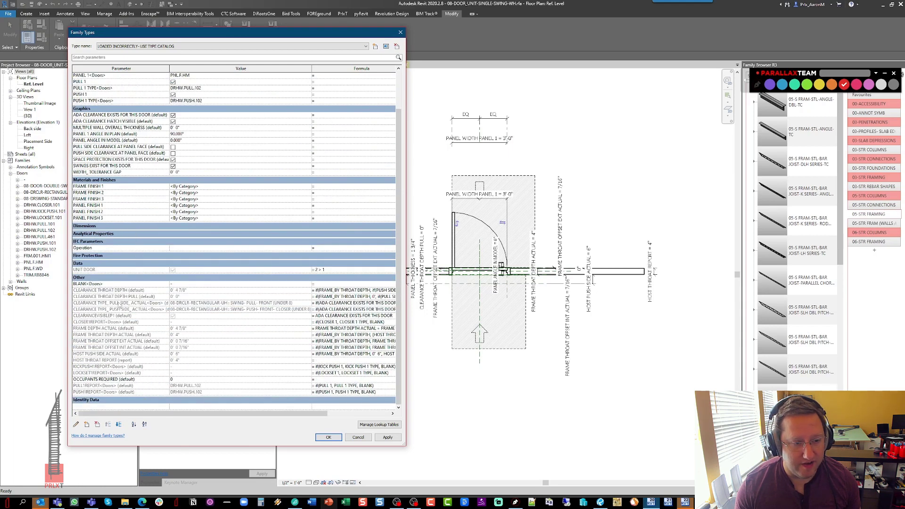
pyautogui.press('ctrl')
pyautogui.press('ctrl')
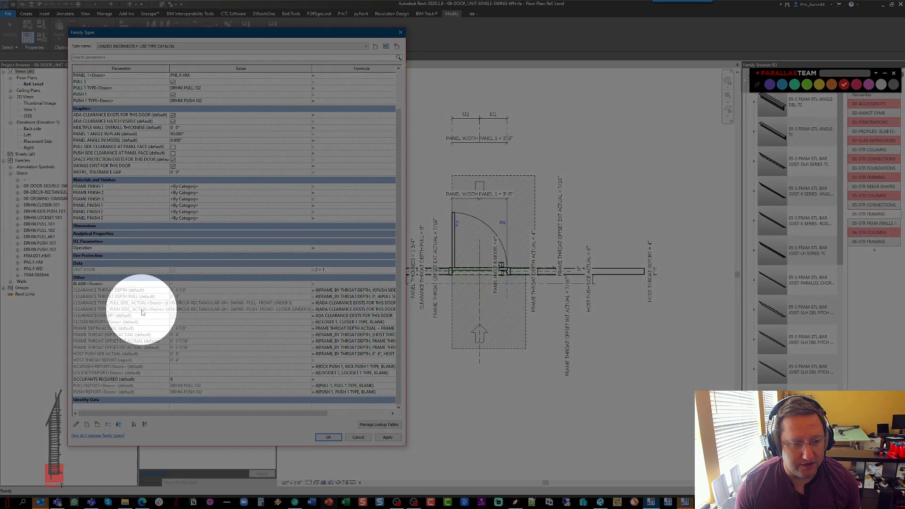
pyautogui.press('Escape')
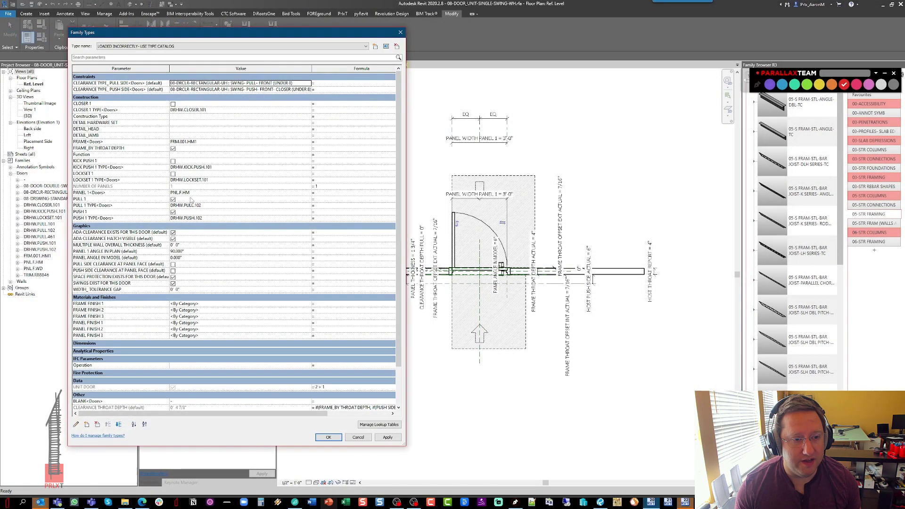
pyautogui.click(122, 98)
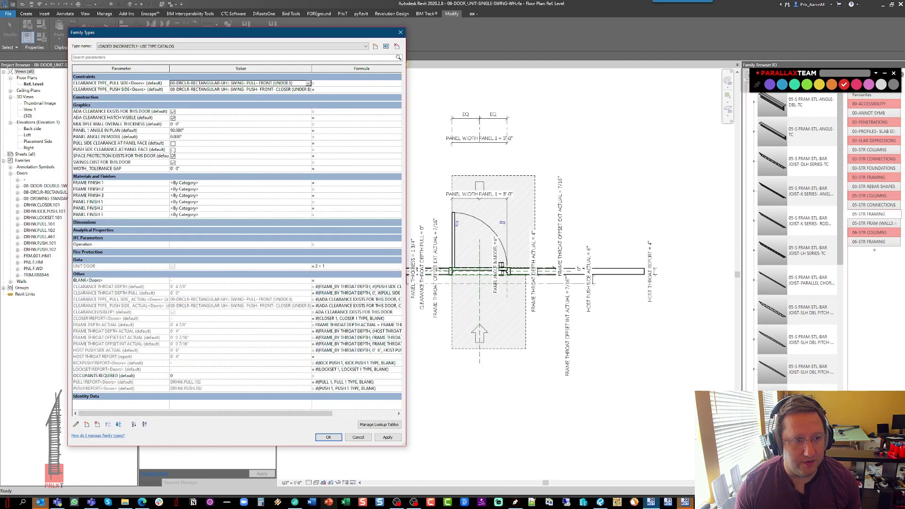
# Turn off ADA CLEARANCE EXISTS FOR THIS DOOR in the family types, apply it, and locate the blank nested door family
pyautogui.click(173, 111)
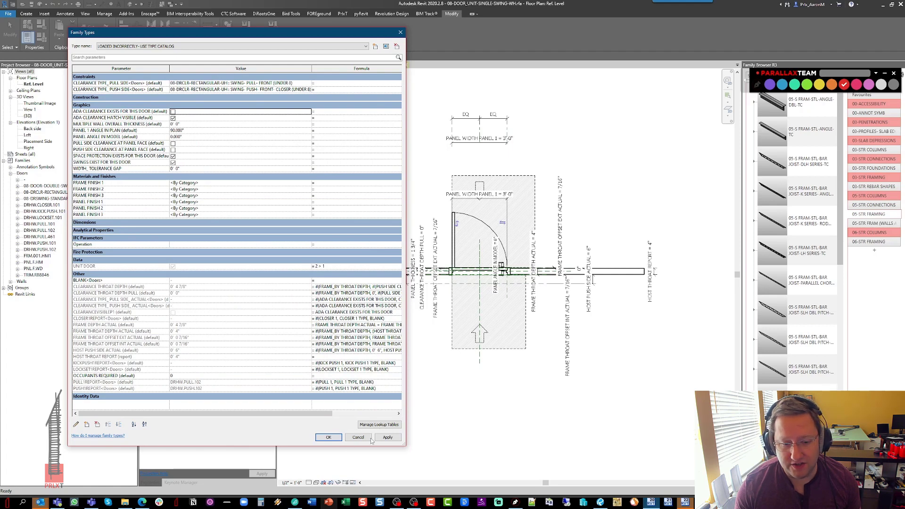
pyautogui.click(387, 438)
pyautogui.click(326, 437)
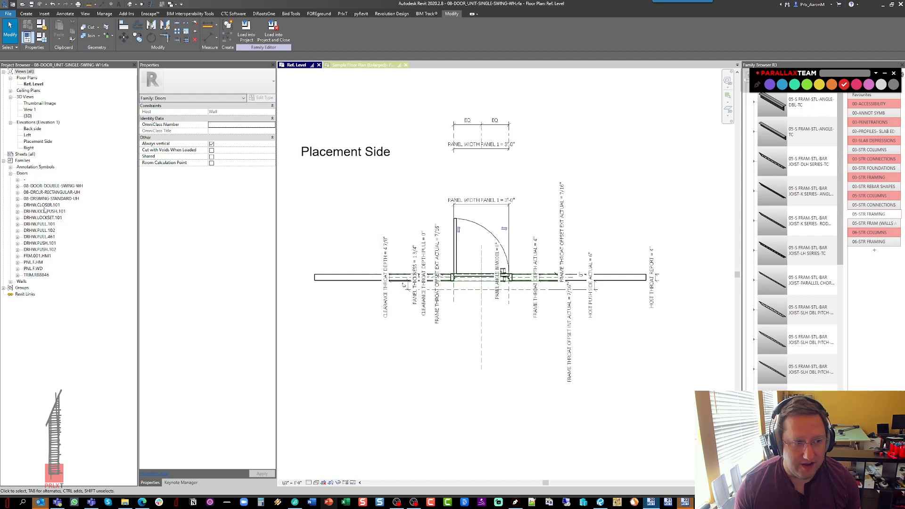
pyautogui.click(27, 181)
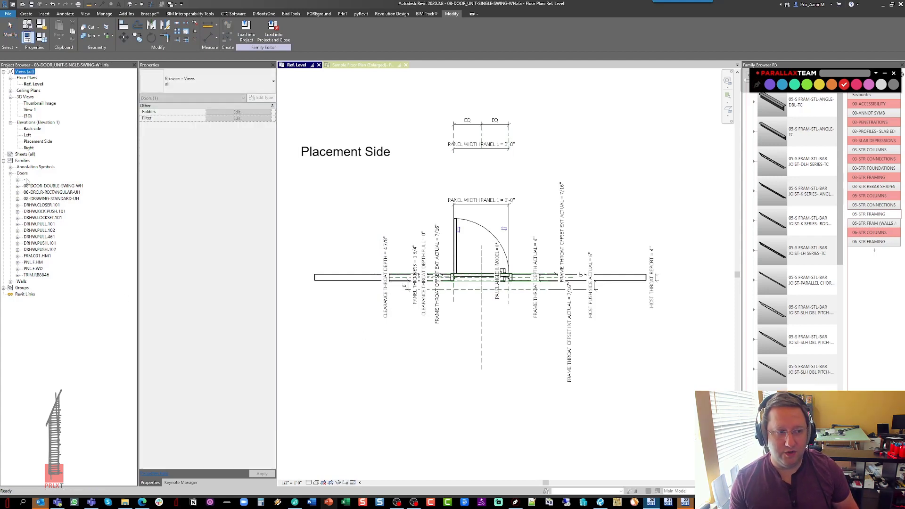
pyautogui.click(24, 180)
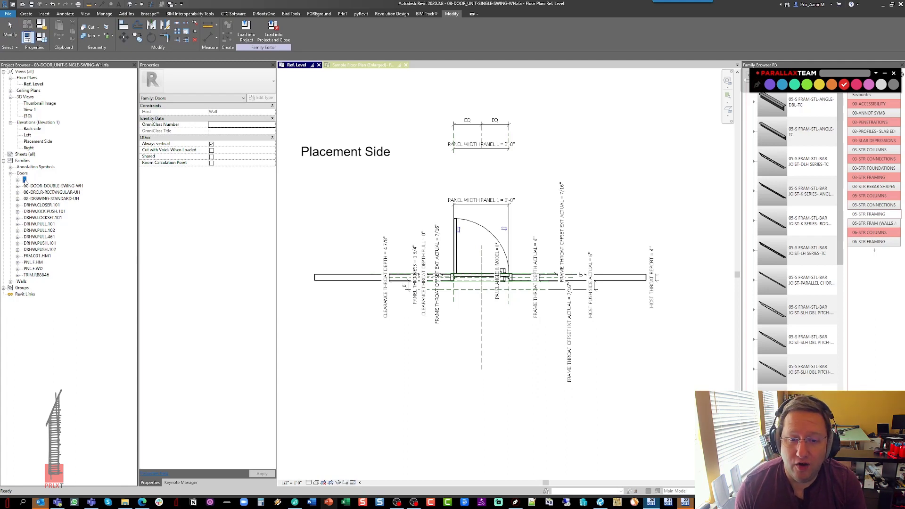
# Bring the ADA clearances back, inspect the properties of the pull-side clearance, and deselect it
pyautogui.click(330, 187)
pyautogui.moveTo(333, 189); pyautogui.dragTo(331, 183, button='middle')
pyautogui.click(480, 208)
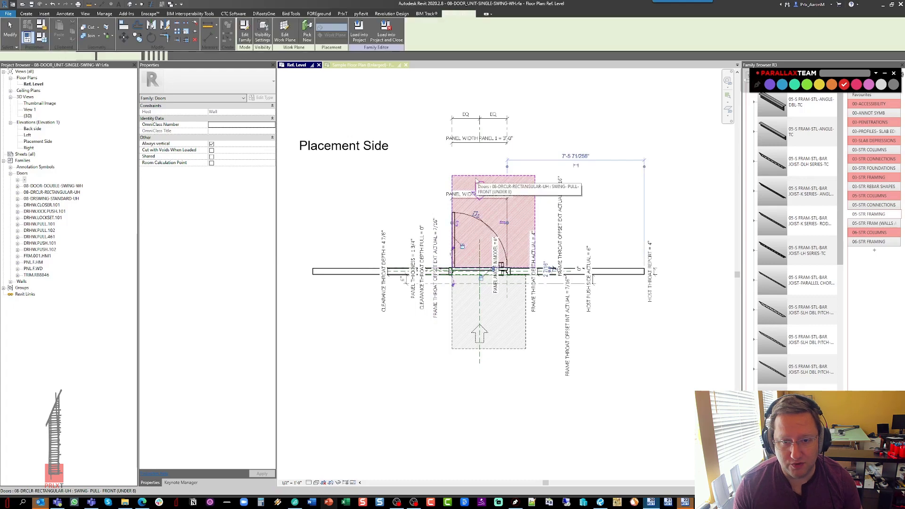
pyautogui.press('ctrl')
pyautogui.press('ctrl')
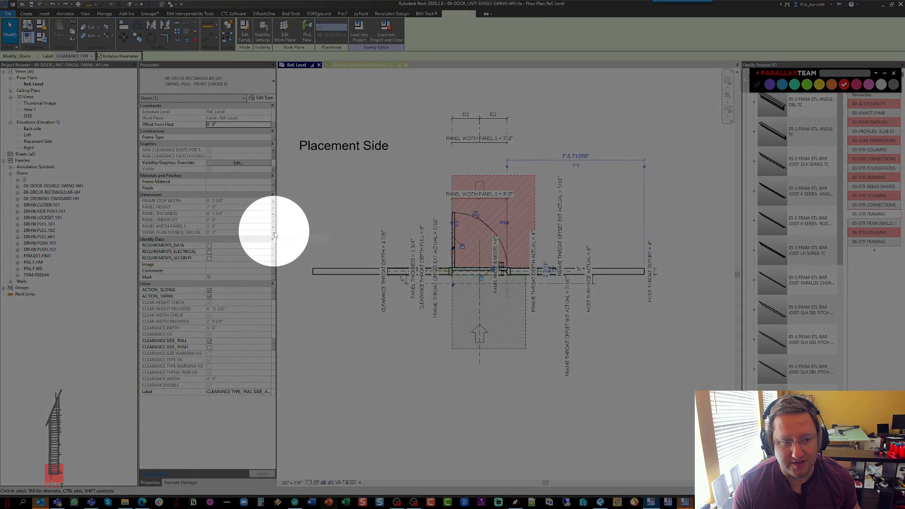
pyautogui.click(302, 250)
pyautogui.scroll(-1, 363, 249)
pyautogui.moveTo(374, 245); pyautogui.dragTo(406, 246, button='middle')
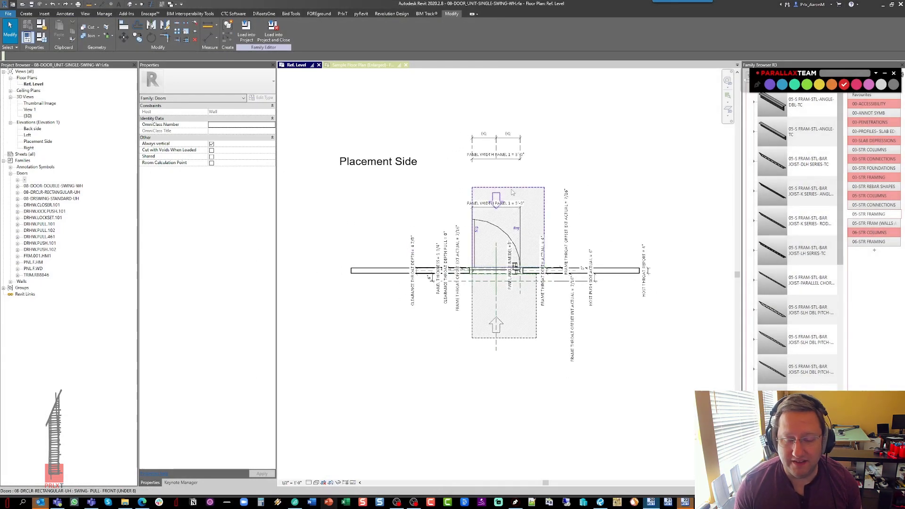
# Switch to the project's enlarged sample floor plan and inspect the instance properties of one single swing door
pyautogui.click(362, 64)
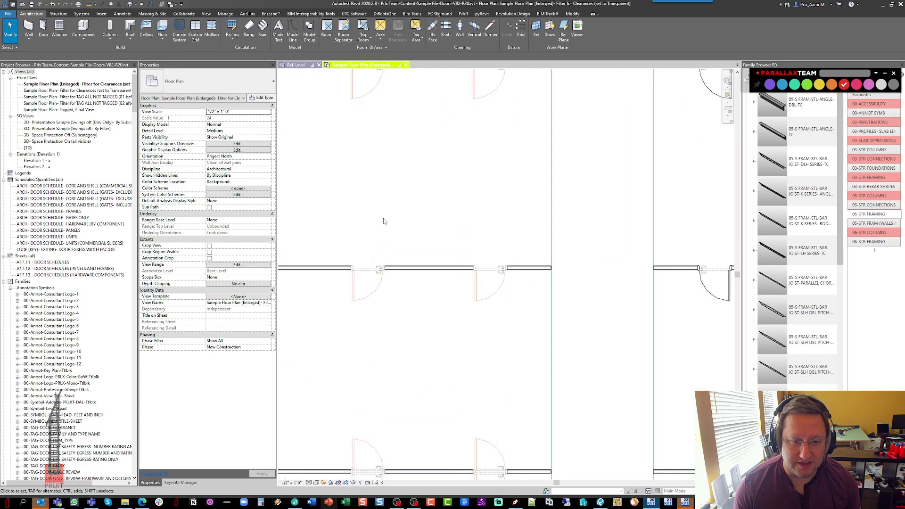
pyautogui.scroll(3, 384, 226)
pyautogui.moveTo(484, 220); pyautogui.dragTo(461, 247)
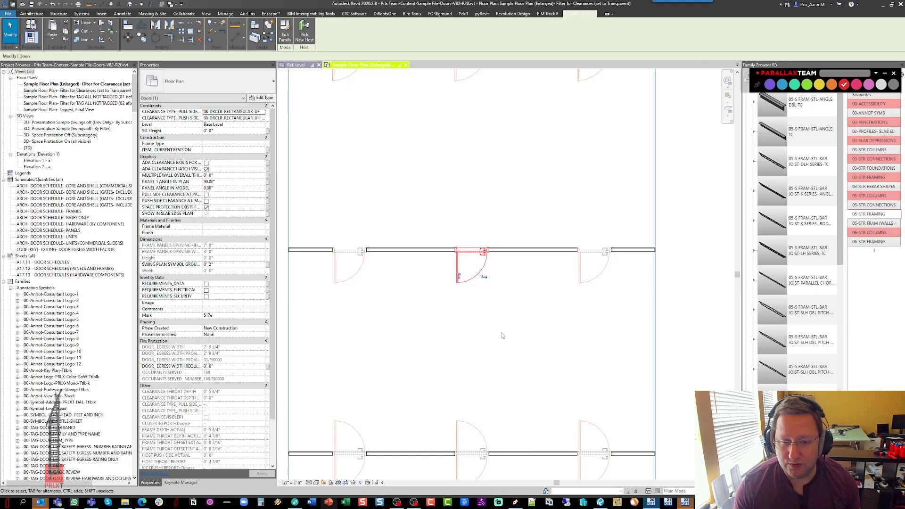
pyautogui.click(507, 294)
# Survey the remaining door rows and the whole sample layout, including the SINGLE TYPE (UNIT) and SINGLE INSTANCE (STANDARD) columns
pyautogui.scroll(-3, 507, 293)
pyautogui.moveTo(507, 293); pyautogui.dragTo(403, 273, button='middle')
pyautogui.moveTo(596, 299); pyautogui.dragTo(484, 293, button='middle')
pyautogui.scroll(1, 506, 294)
pyautogui.moveTo(531, 311); pyautogui.dragTo(499, 281)
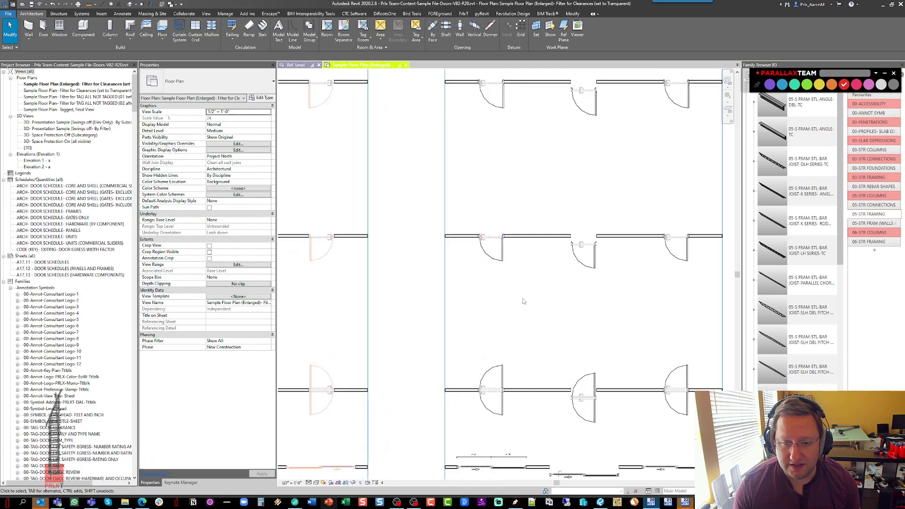
pyautogui.moveTo(517, 168); pyautogui.dragTo(488, 210)
pyautogui.click(555, 204)
pyautogui.scroll(-3, 555, 204)
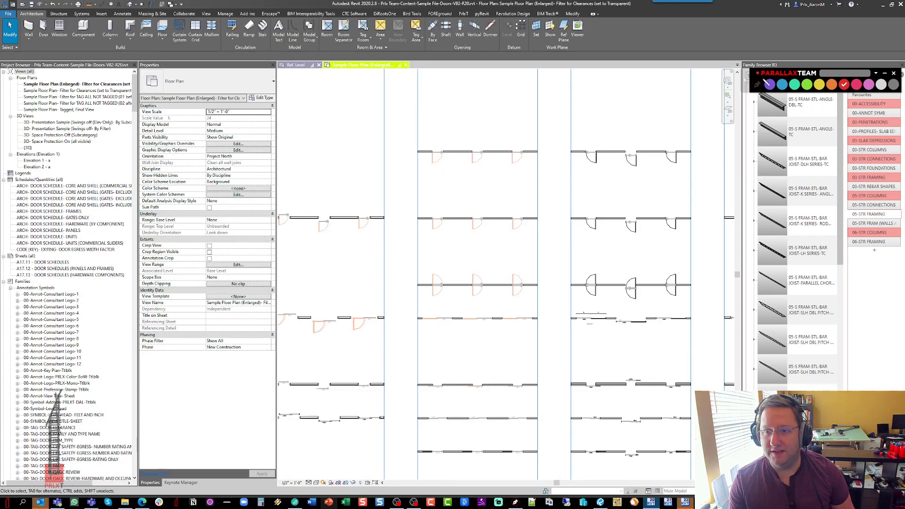
pyautogui.press('z')
pyautogui.press('r')
pyautogui.scroll(-4, 514, 209)
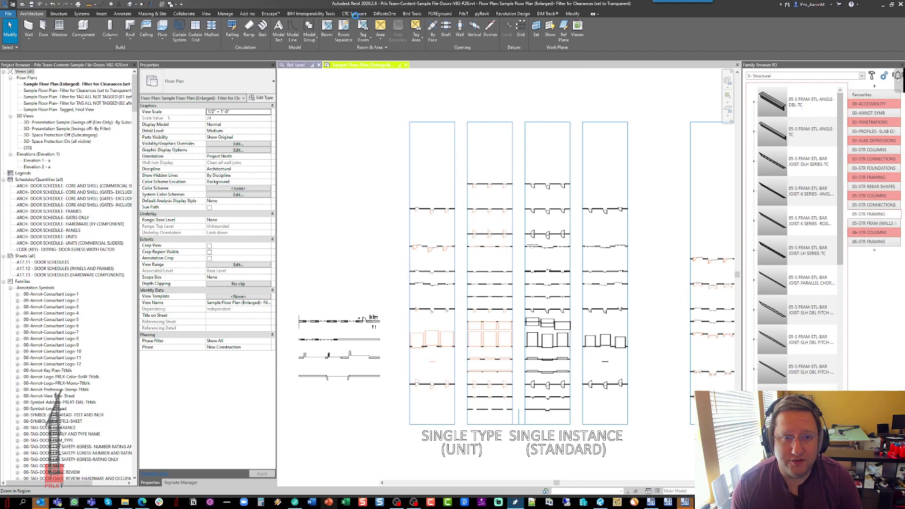
# Return to the single swing door family's Ref. Level plan and open the CTC Family Processor
pyautogui.click(299, 66)
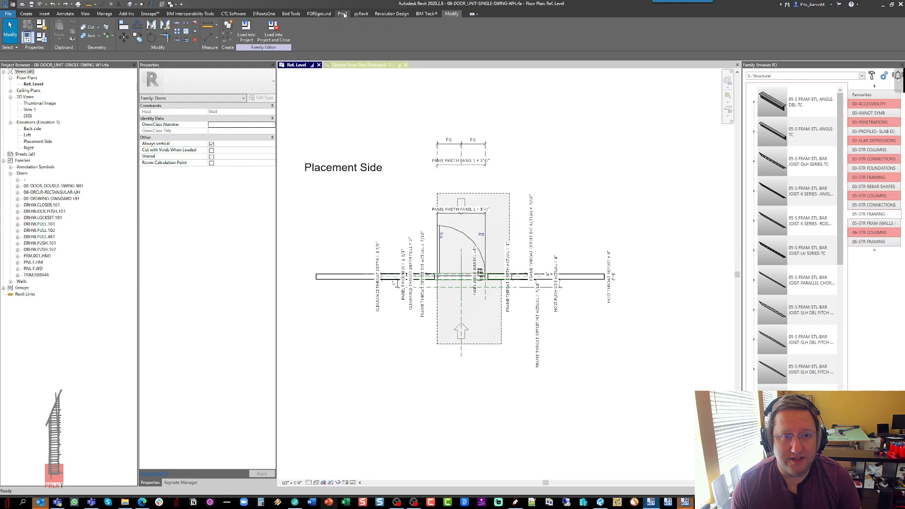
pyautogui.click(232, 13)
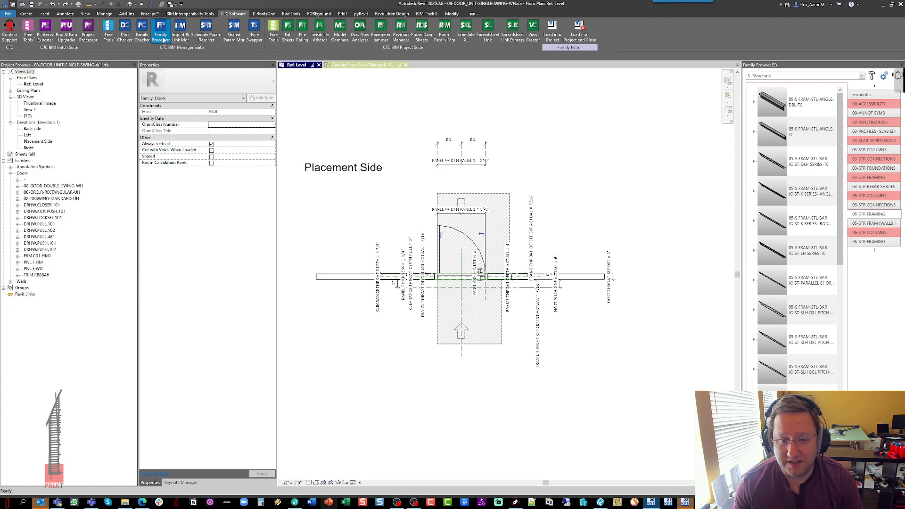
pyautogui.click(161, 38)
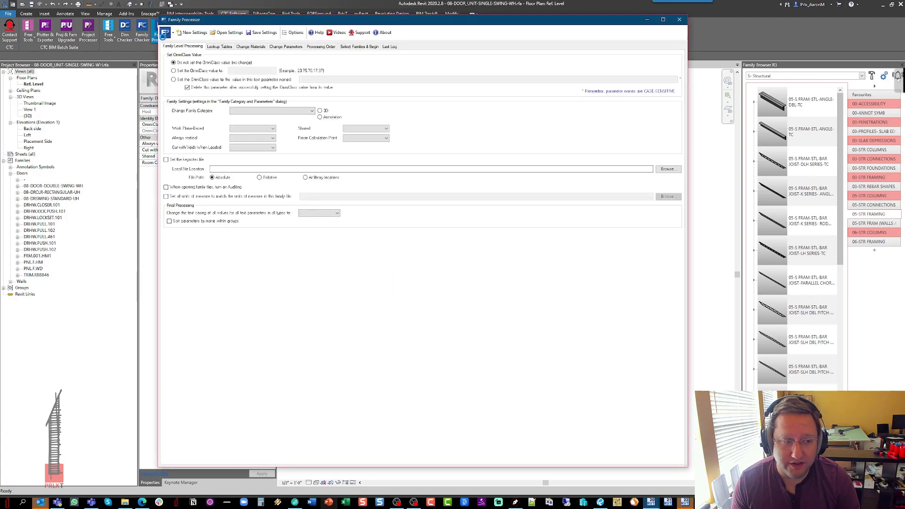